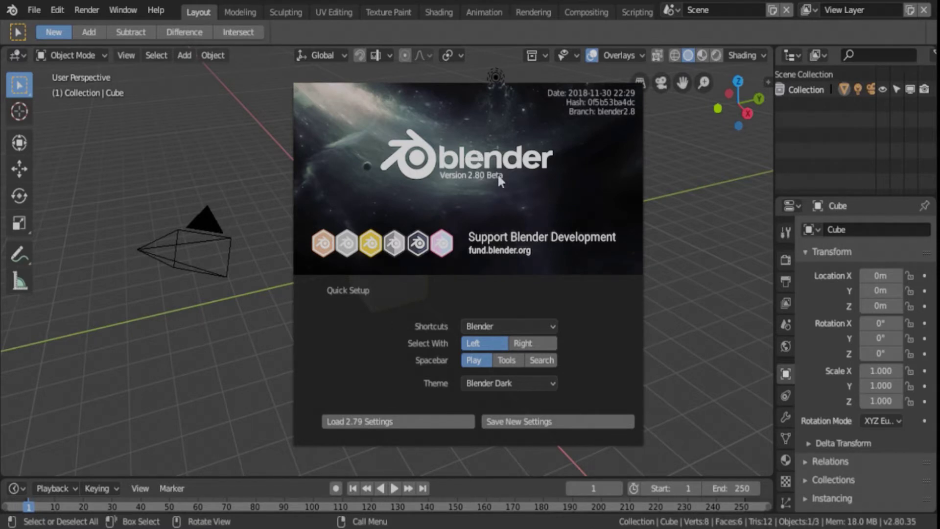
# Dismiss the splash screen and create a new file from the Video Editing template
pyautogui.click(258, 359)
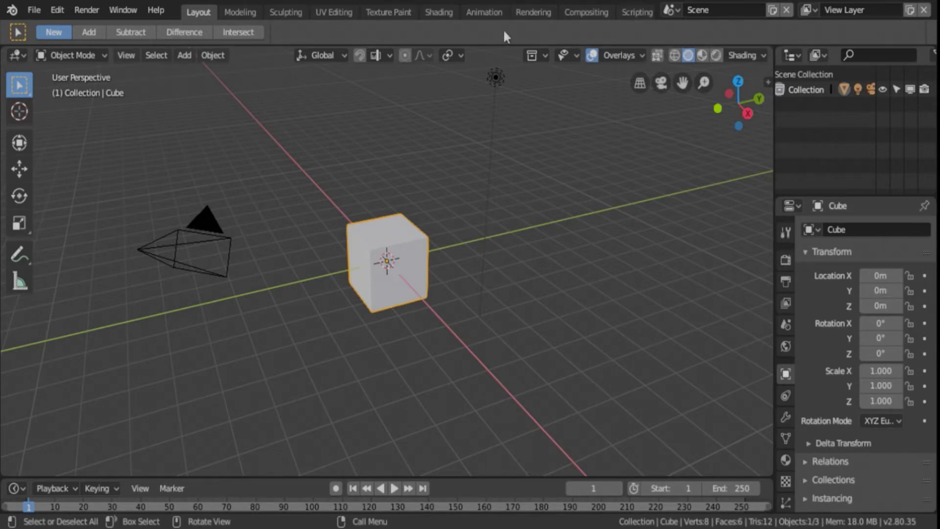
pyautogui.click(34, 10)
pyautogui.moveTo(59, 29)
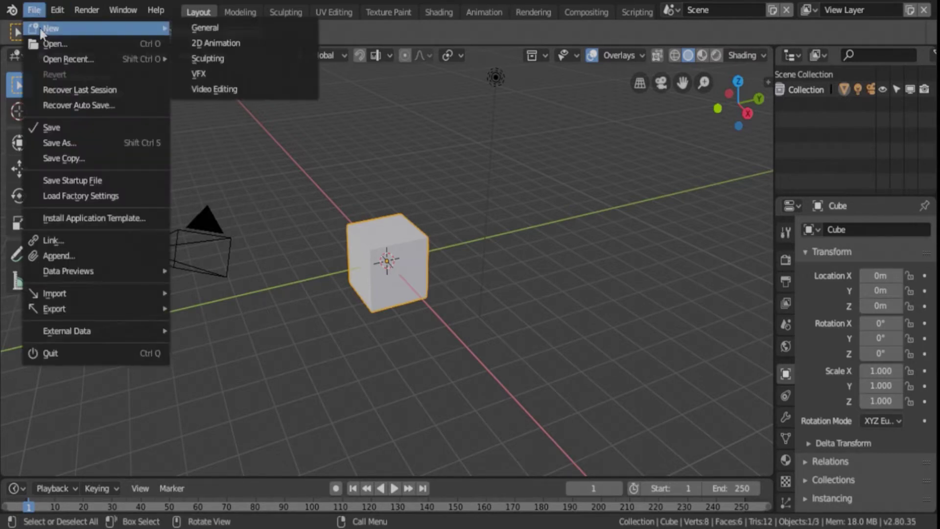
pyautogui.click(232, 94)
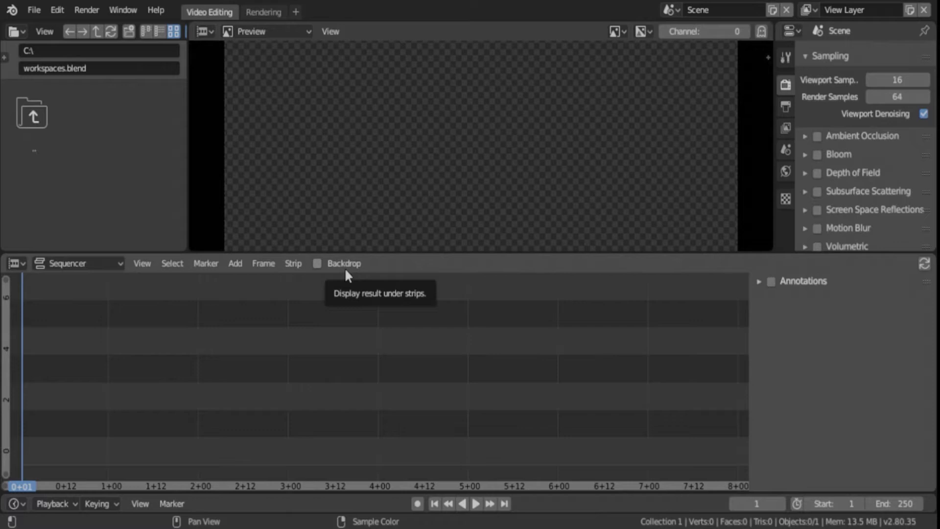
pyautogui.click(34, 10)
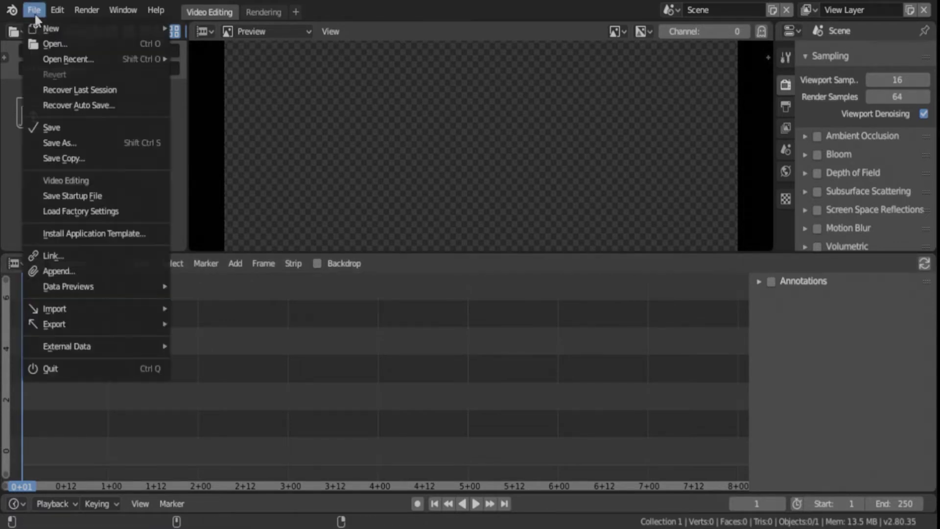
pyautogui.click(236, 90)
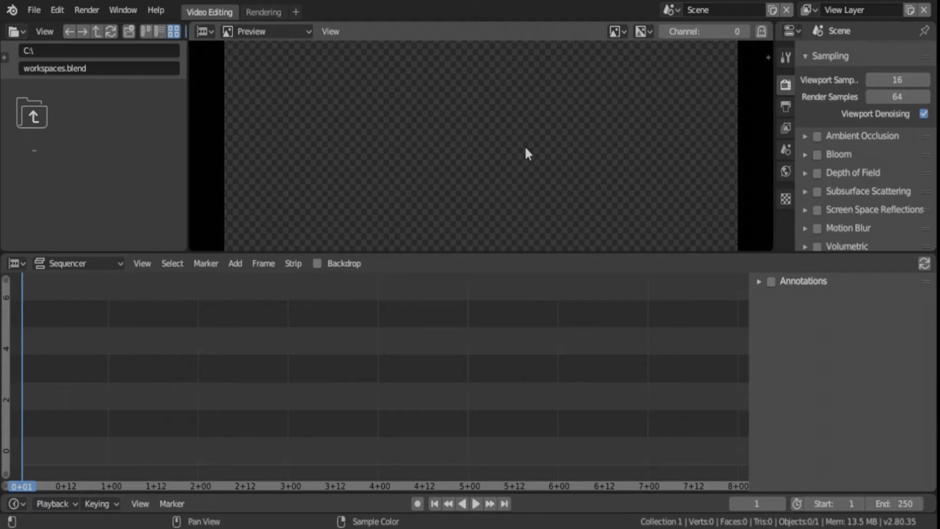
# Enlarge the timeline area below the sequencer and fit its whole frame range in view
pyautogui.scroll(-4, 526, 149)
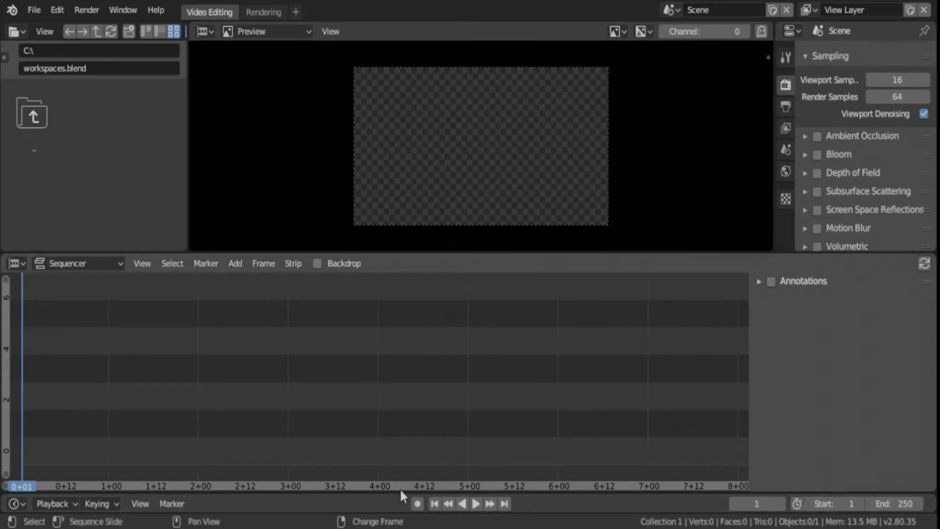
pyautogui.moveTo(401, 495); pyautogui.dragTo(411, 432)
pyautogui.press('Home')
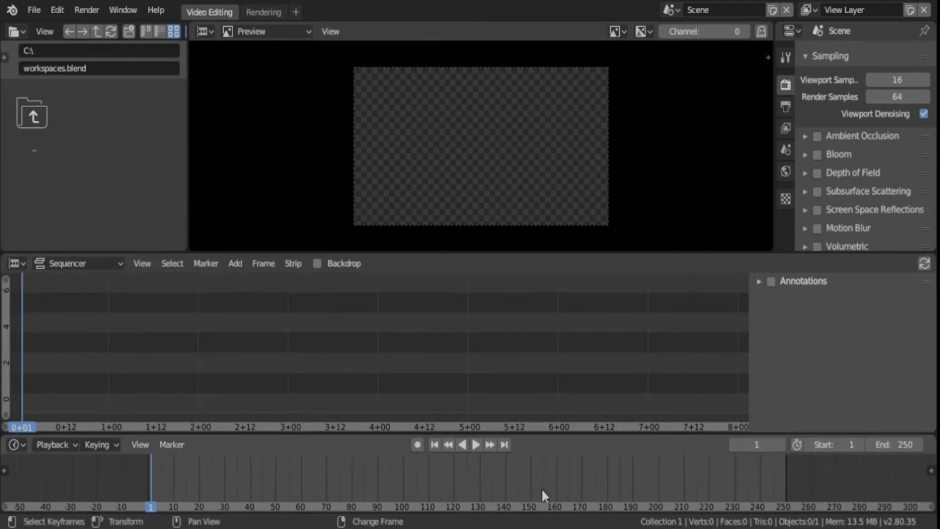
pyautogui.scroll(-2, 541, 492)
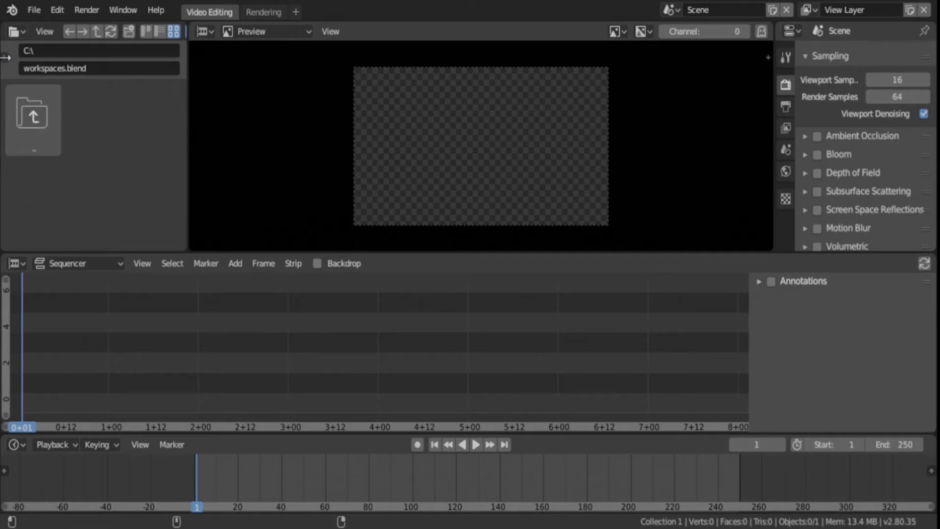
pyautogui.click(237, 263)
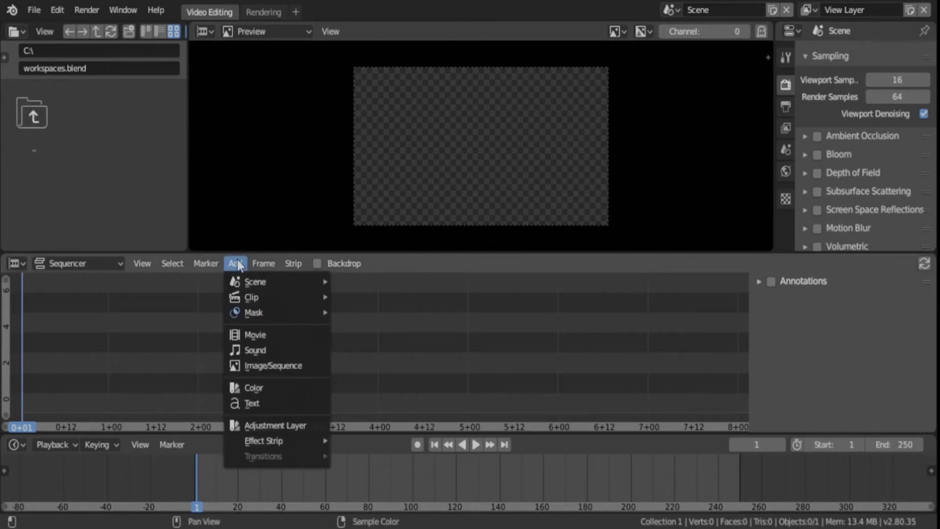
pyautogui.click(240, 335)
pyautogui.click(895, 67)
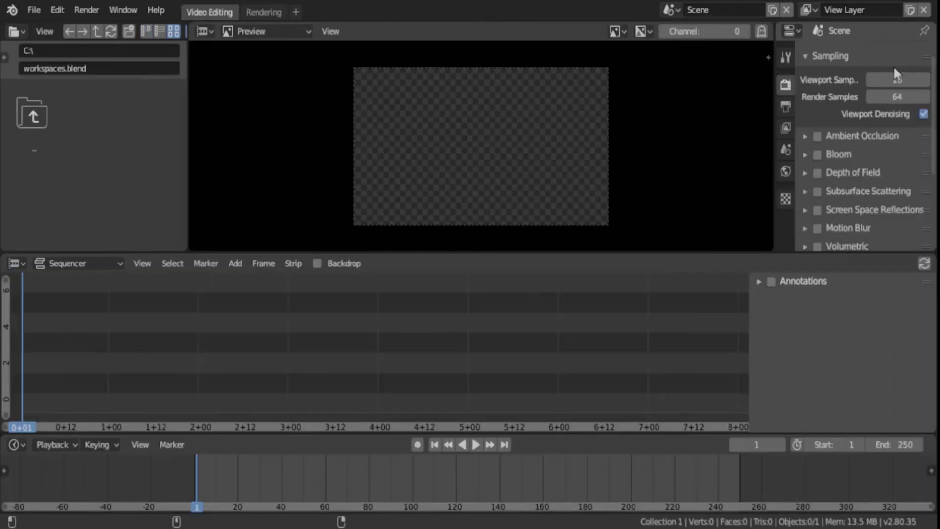
# Open the Desktop folder in the file browser, widen the browser area and hide its bookmarks sidebar
pyautogui.click(6, 57)
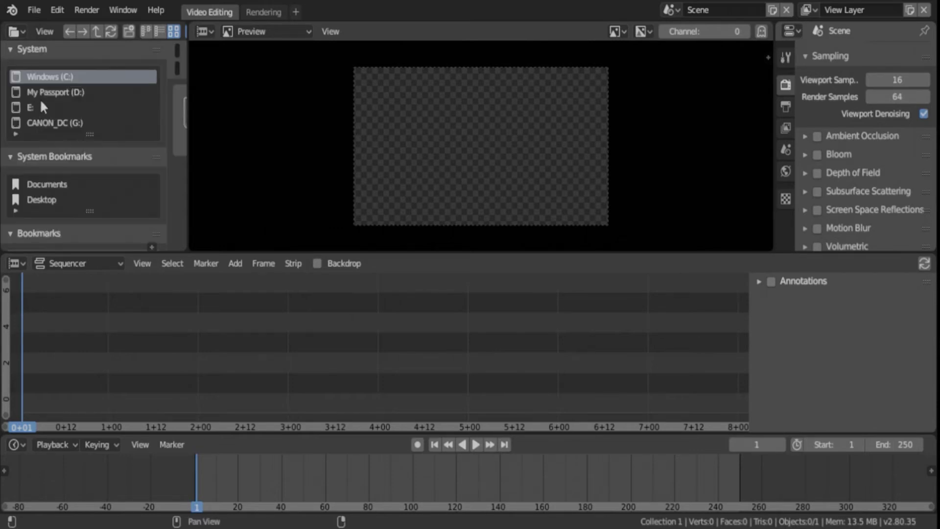
pyautogui.click(47, 201)
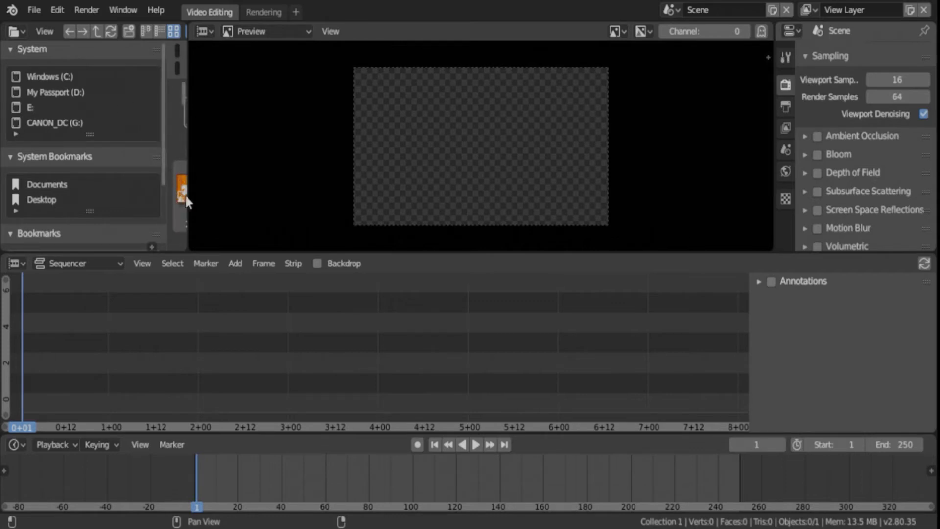
pyautogui.moveTo(189, 212); pyautogui.dragTo(252, 210)
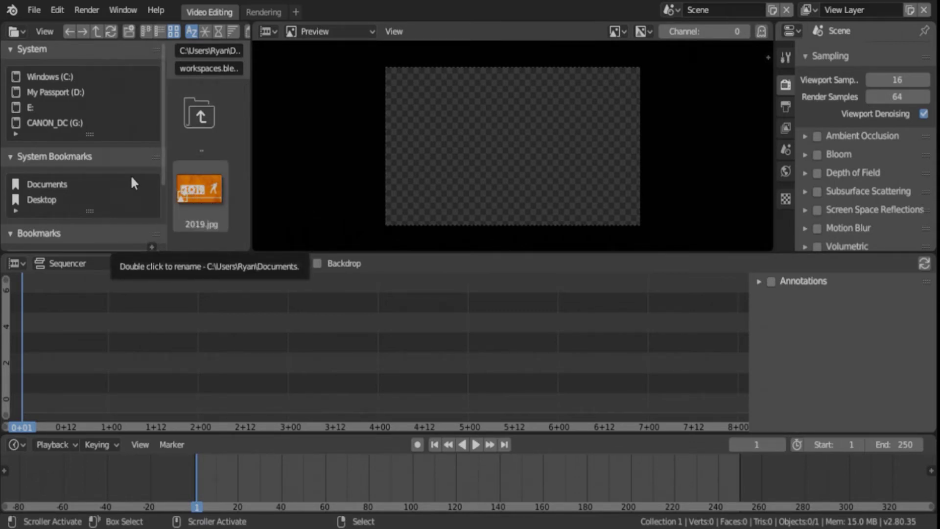
pyautogui.press('t')
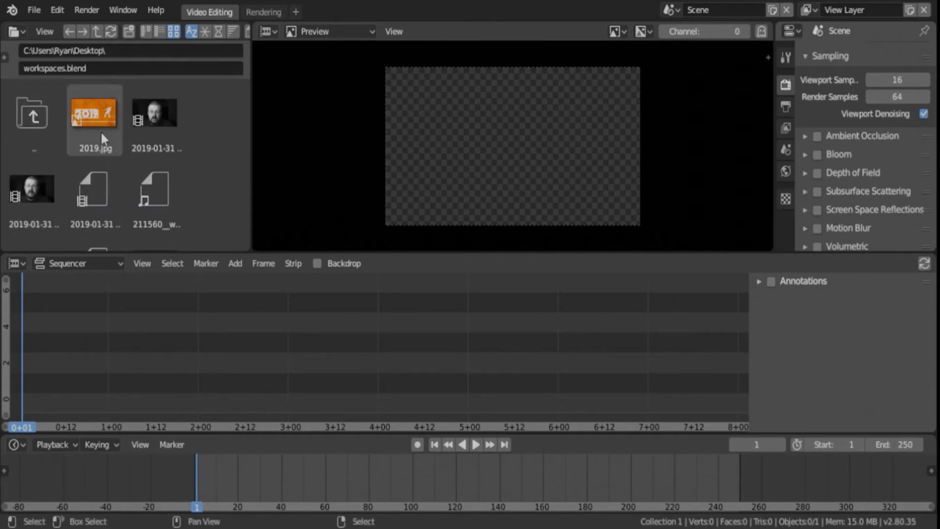
# Add etch video0001-3772.mp4 from the Desktop folder to the sequencer at frame 1, and inspect its sound and movie strips
pyautogui.scroll(-2, 104, 177)
pyautogui.scroll(2, 105, 177)
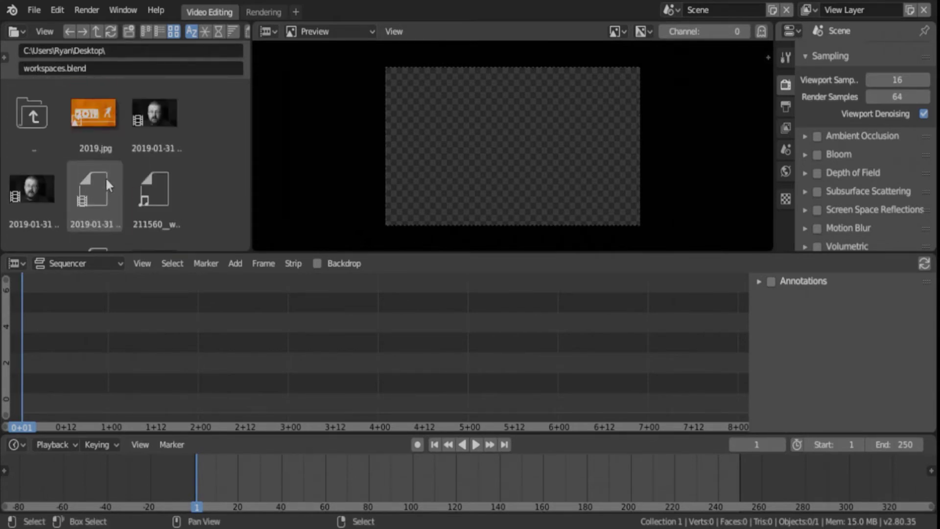
pyautogui.scroll(-8, 105, 177)
pyautogui.scroll(3, 104, 177)
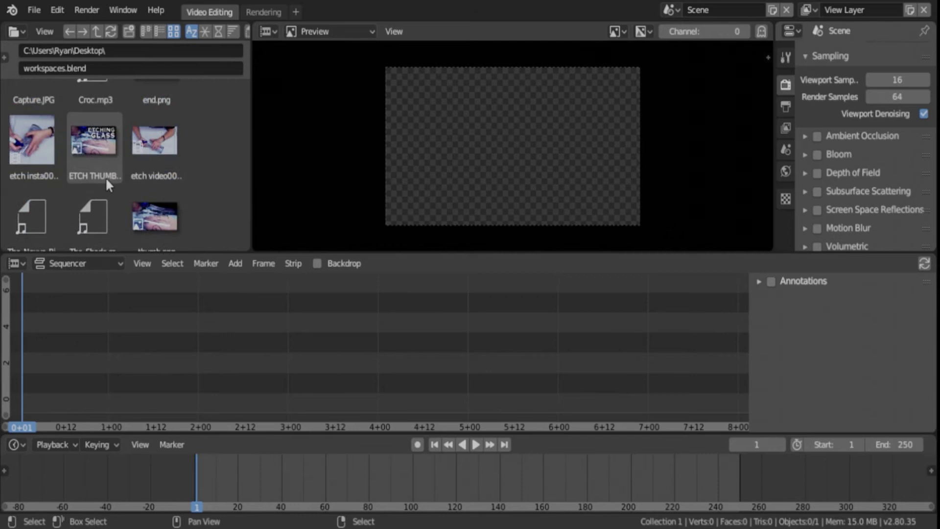
pyautogui.scroll(-1, 107, 179)
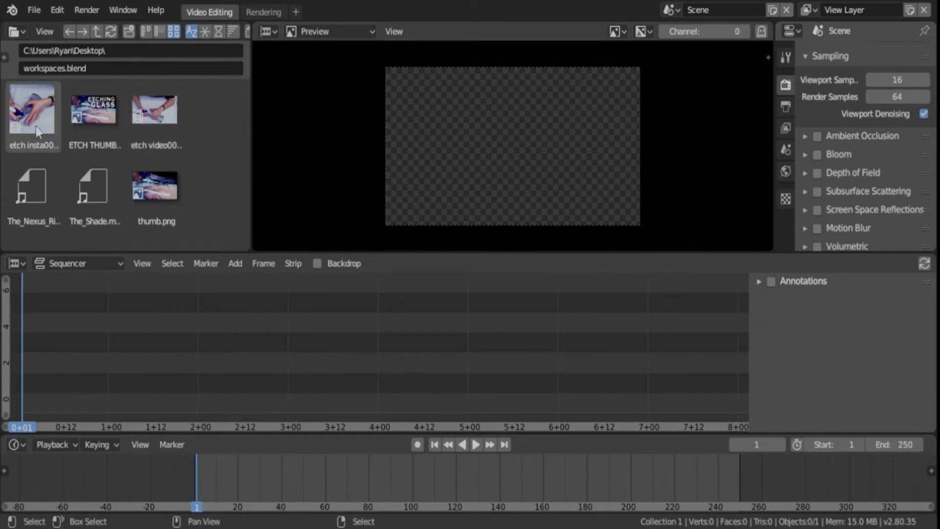
pyautogui.moveTo(146, 115); pyautogui.dragTo(55, 380)
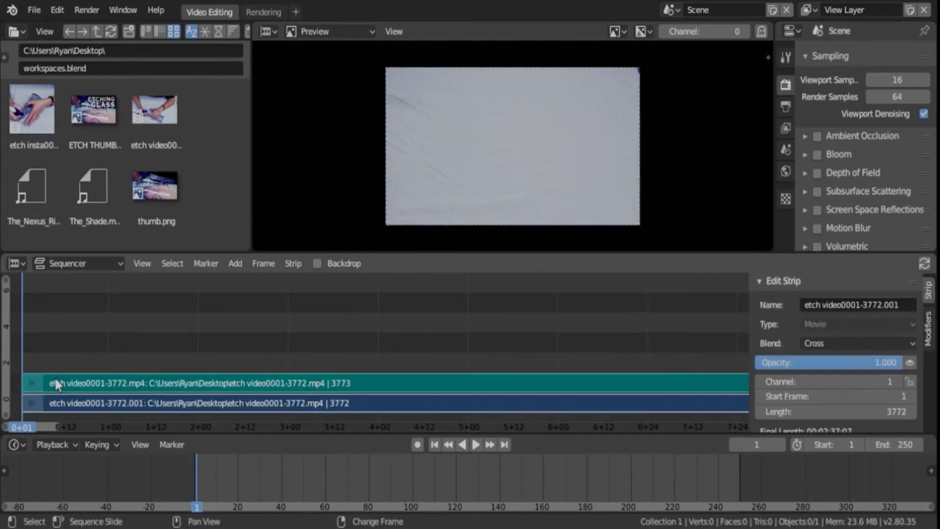
pyautogui.click(381, 383)
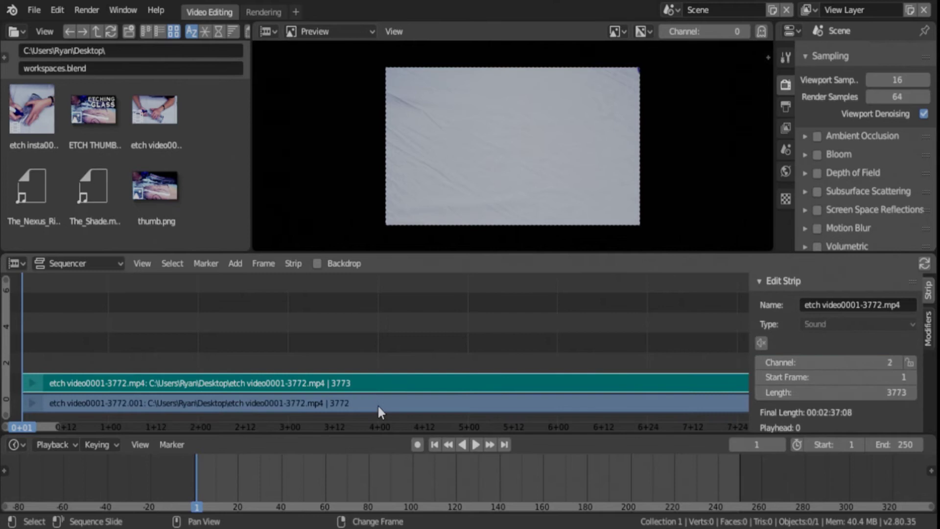
pyautogui.click(377, 404)
# Move the playhead just past the end of the strips, to frame 3804, and set the end frame to 3875
pyautogui.scroll(-2, 432, 343)
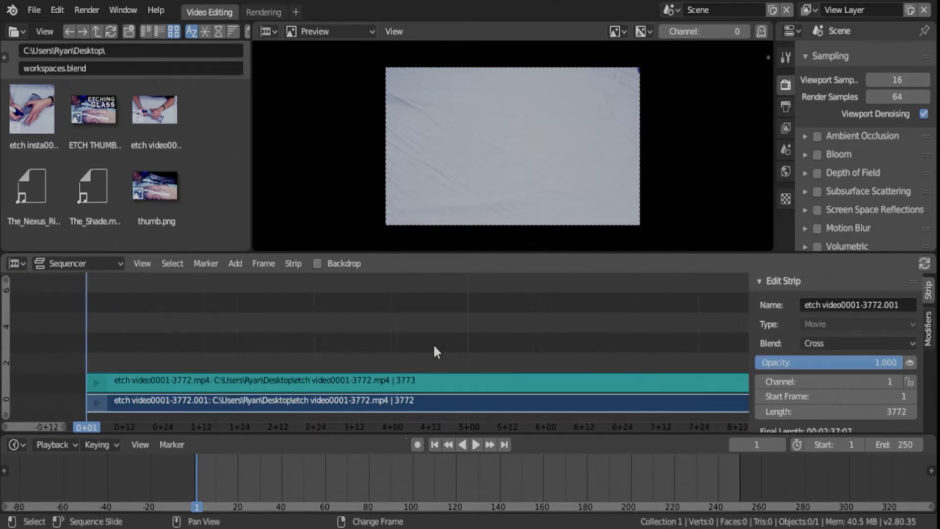
pyautogui.scroll(-6, 433, 343)
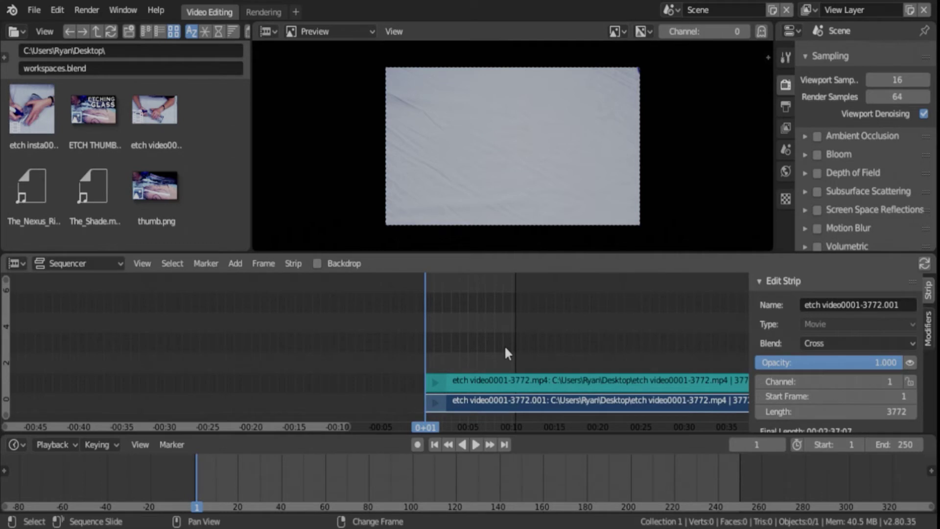
pyautogui.moveTo(530, 342); pyautogui.dragTo(233, 336, button='middle')
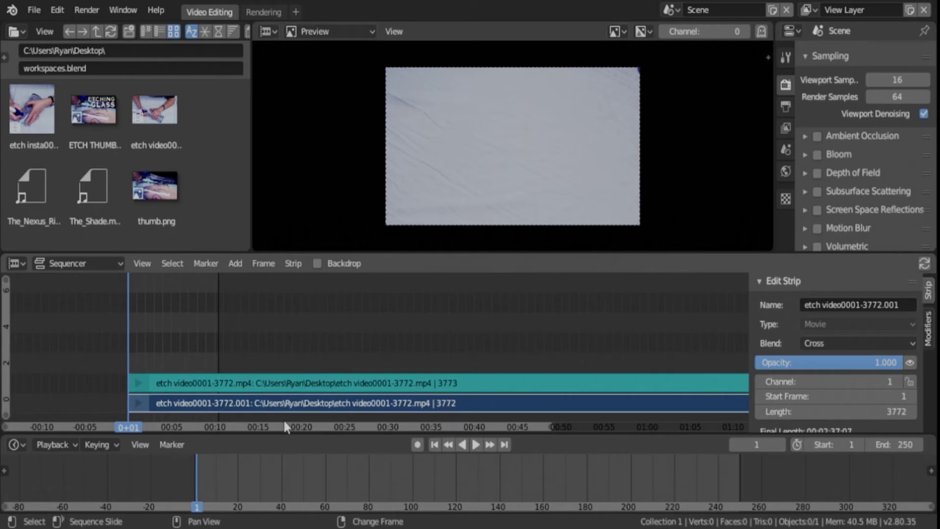
pyautogui.moveTo(207, 422); pyautogui.dragTo(265, 419)
pyautogui.keyDown('ctrl'); pyautogui.moveTo(371, 345); pyautogui.dragTo(251, 344, button='middle'); pyautogui.keyUp('ctrl')
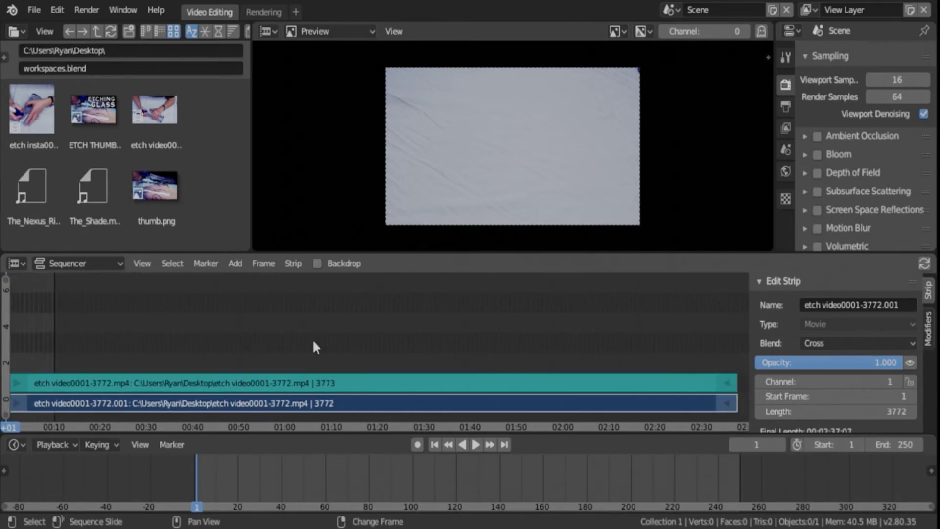
pyautogui.scroll(-4, 313, 347)
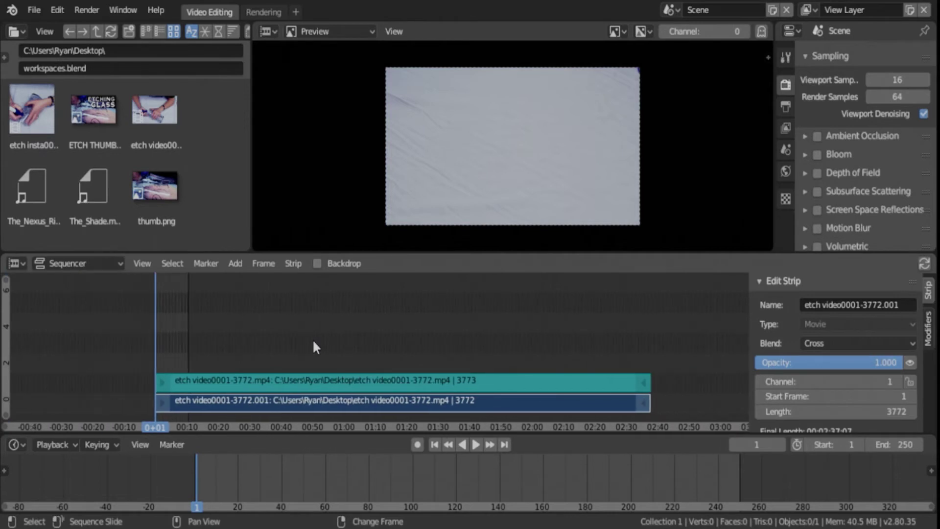
pyautogui.click(655, 352)
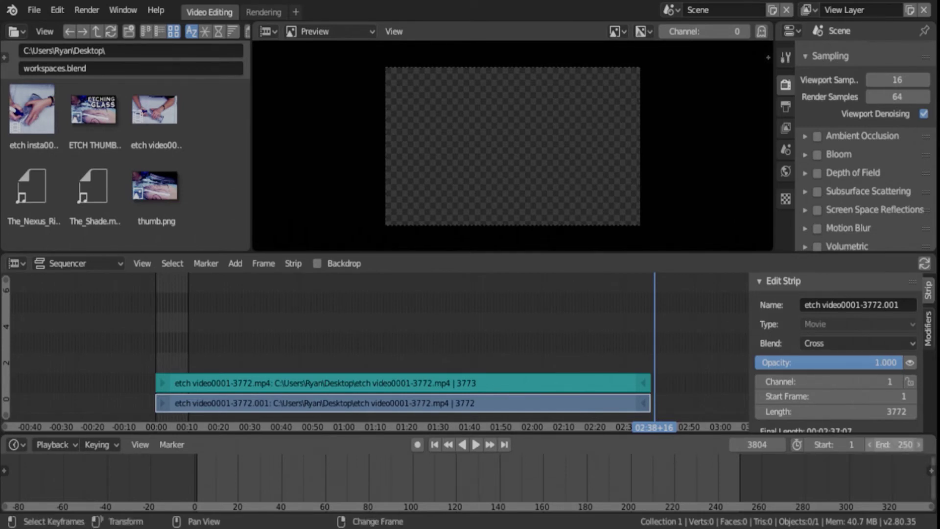
pyautogui.moveTo(894, 444); pyautogui.dragTo(931, 444)
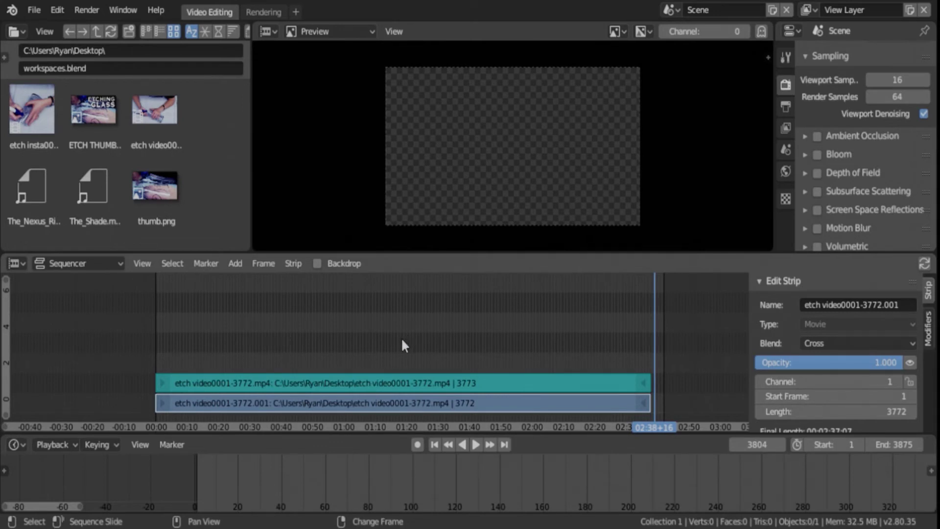
# Select the sound strip and the movie strip alternately to compare them, and deselect both
pyautogui.click(384, 381)
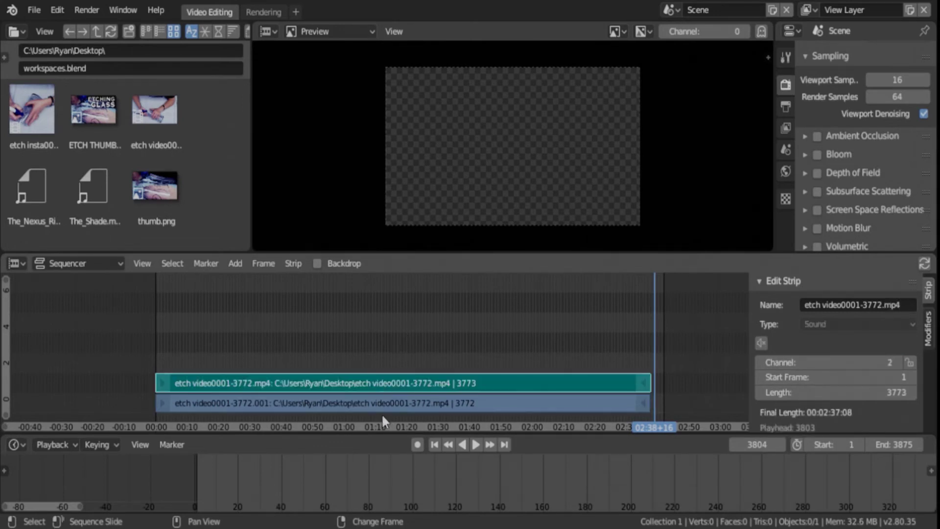
pyautogui.click(384, 403)
pyautogui.click(394, 383)
pyautogui.click(396, 403)
pyautogui.click(400, 383)
pyautogui.click(402, 402)
pyautogui.click(402, 382)
pyautogui.click(401, 404)
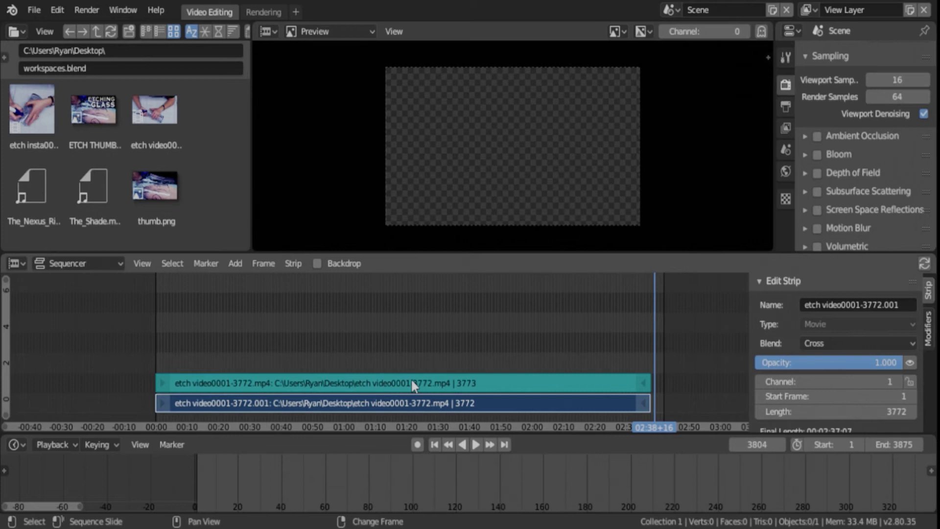
pyautogui.click(411, 385)
pyautogui.click(404, 404)
pyautogui.click(408, 386)
pyautogui.click(409, 403)
pyautogui.press('a')
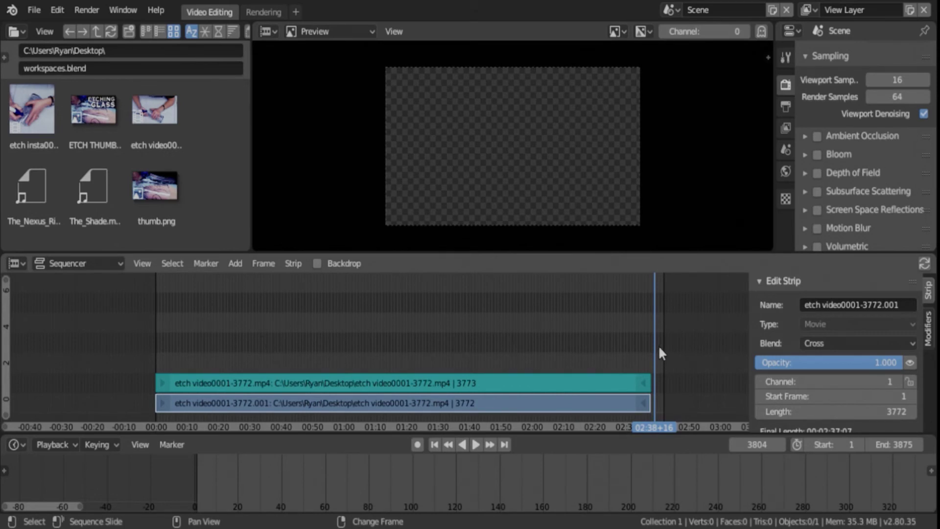
# Preview the video by running playback and scrubbing back through the strips to frame 289
pyautogui.press('space')
pyautogui.press('Escape')
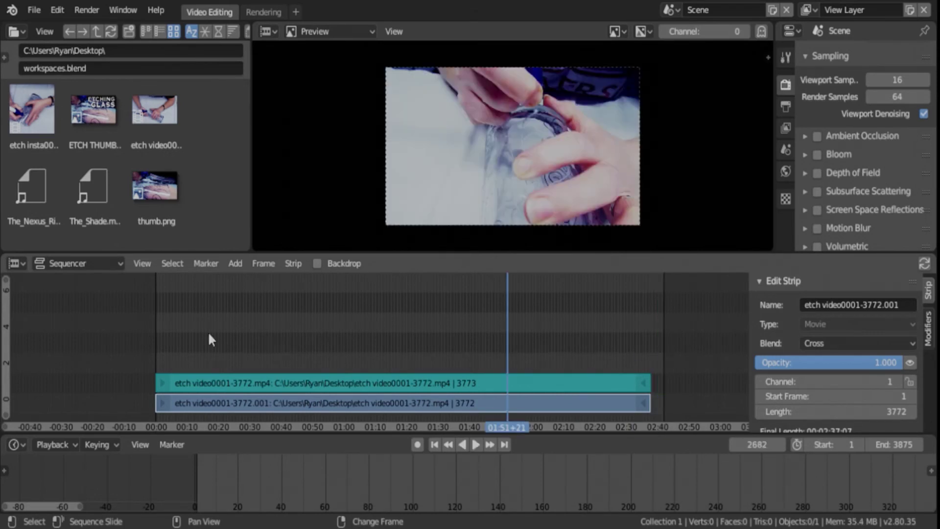
pyautogui.click(192, 332)
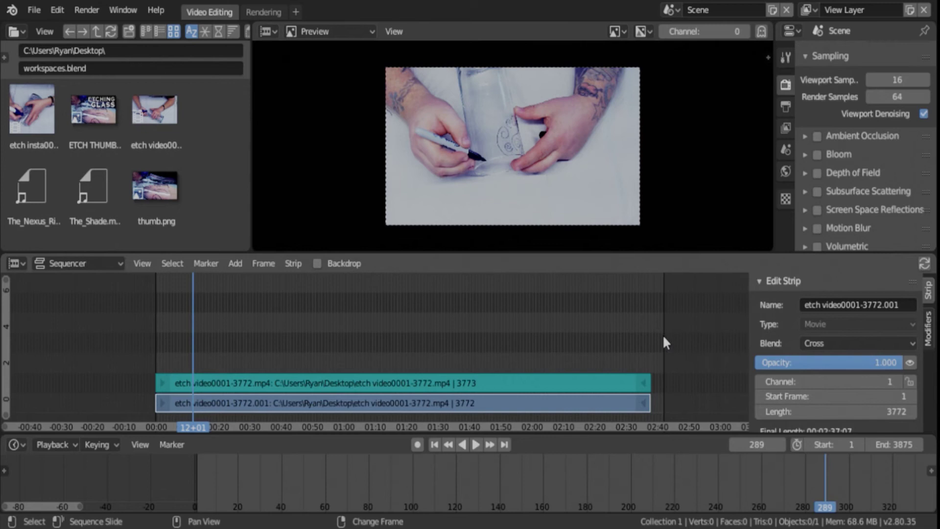
# Enable Draw Waveform for the sound strip, and select the movie strip beneath it
pyautogui.click(462, 383)
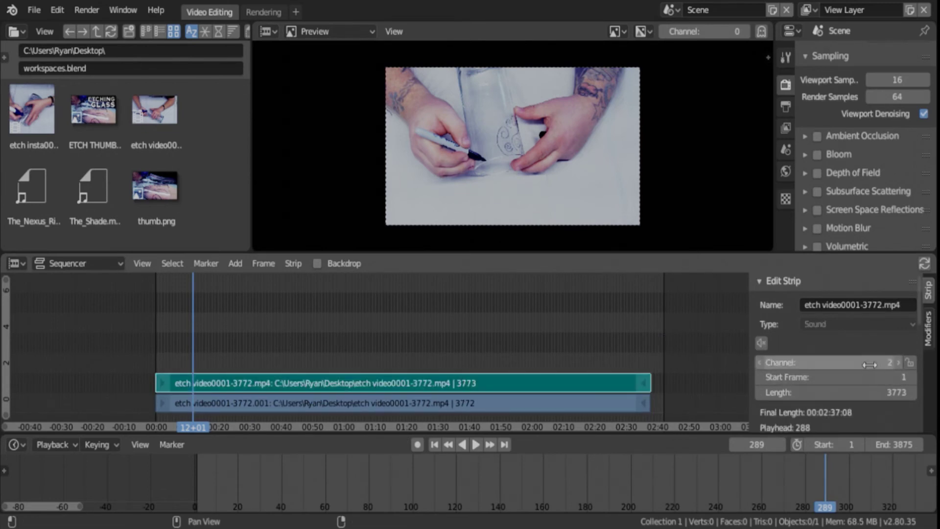
pyautogui.scroll(-5, 871, 372)
pyautogui.scroll(-6, 868, 363)
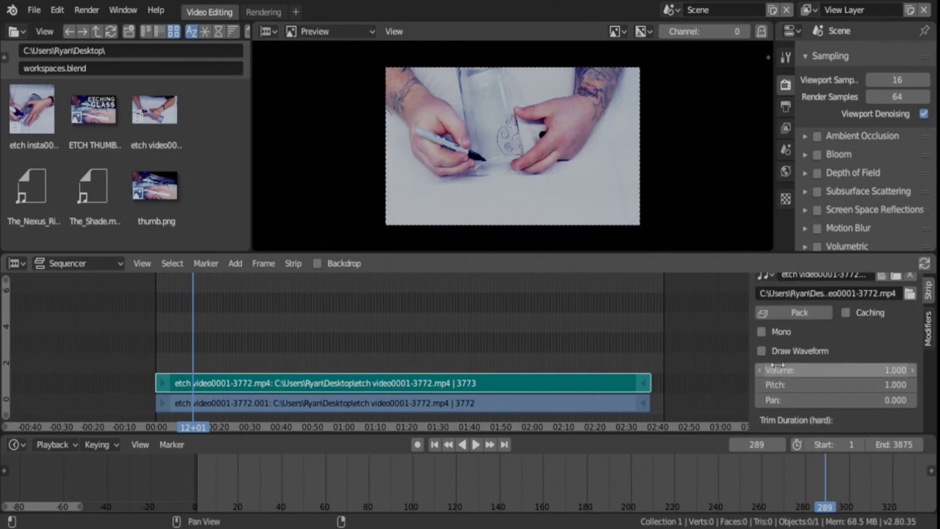
pyautogui.click(762, 351)
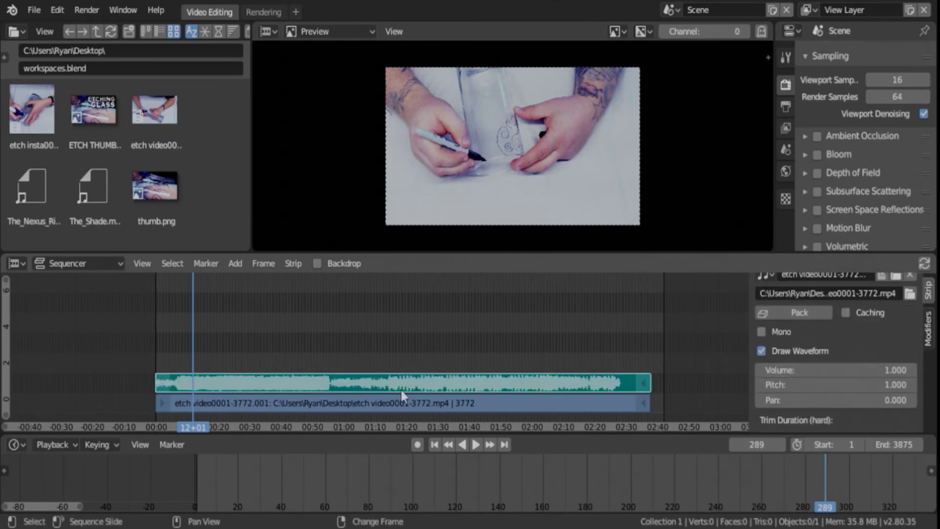
pyautogui.click(454, 399)
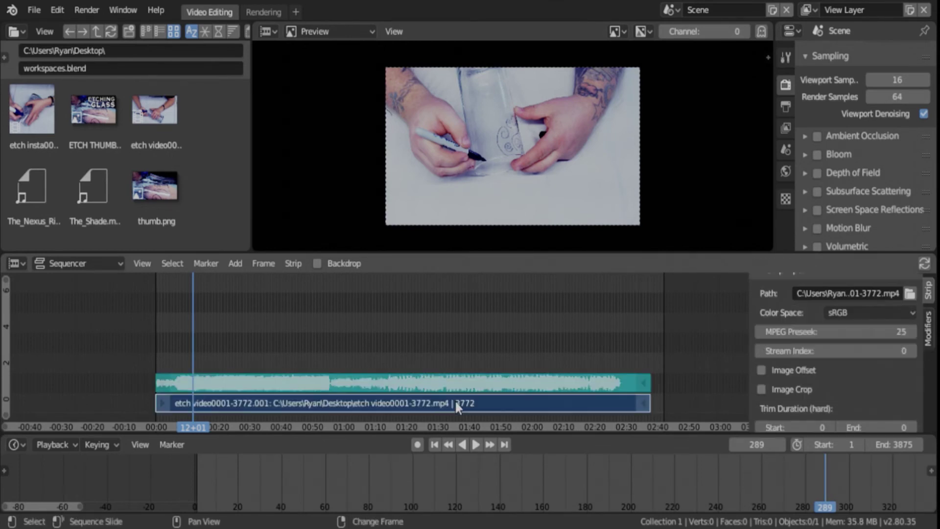
# Review the movie strip's filter and proxy settings, and check the drives and bookmarks listed in the file browser
pyautogui.scroll(-8, 821, 363)
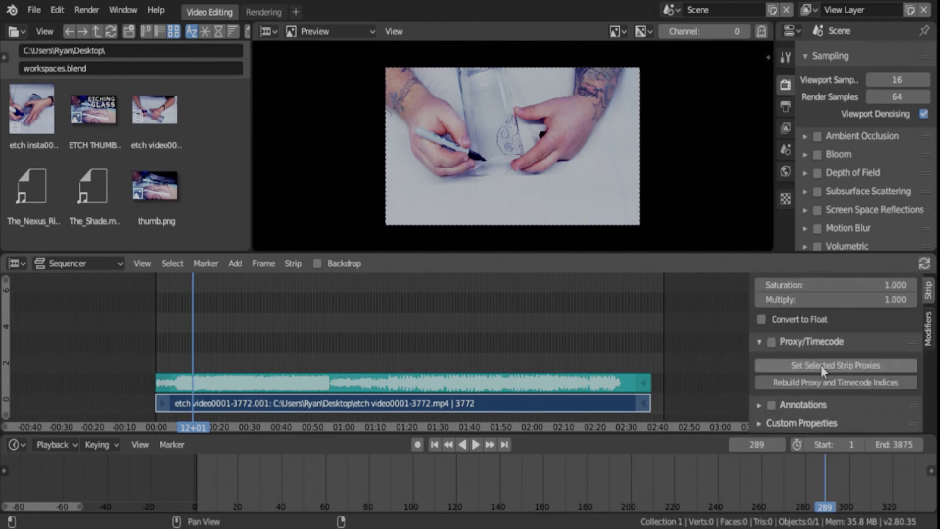
pyautogui.scroll(5, 820, 363)
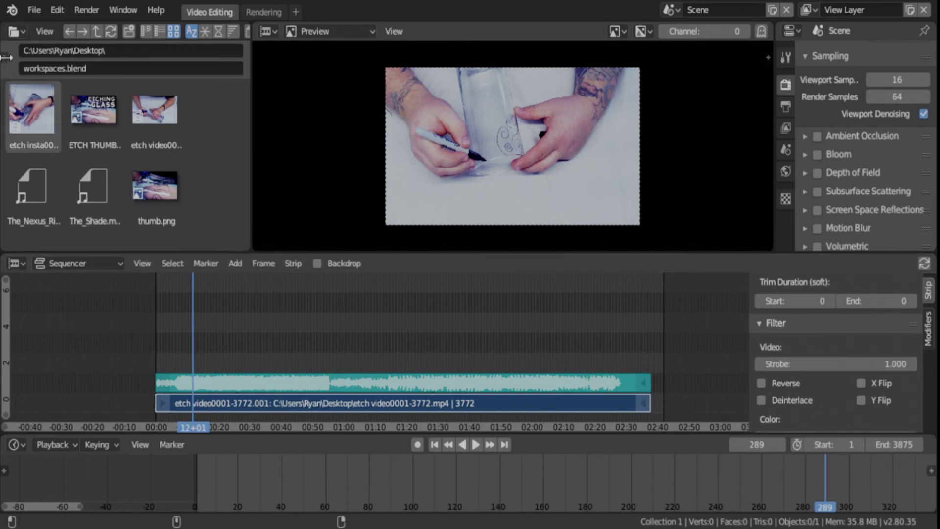
pyautogui.moveTo(6, 55); pyautogui.dragTo(161, 68)
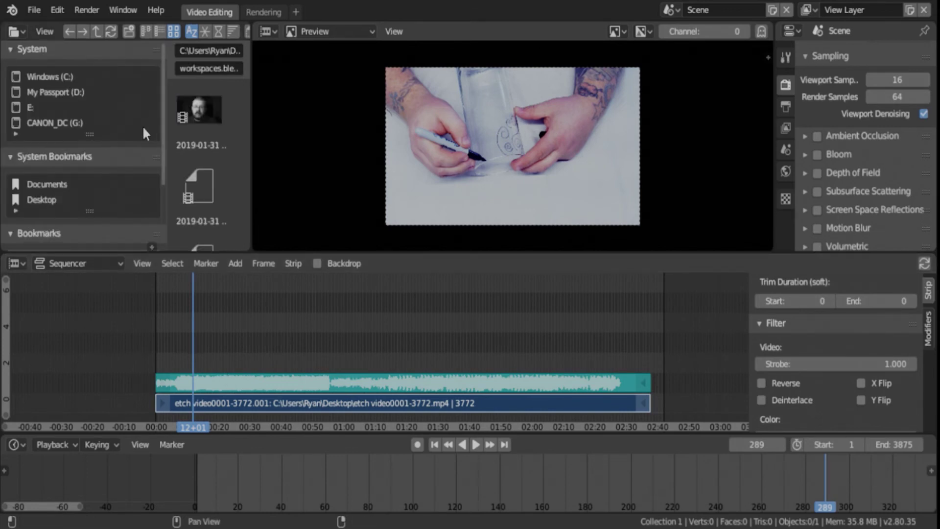
pyautogui.press('t')
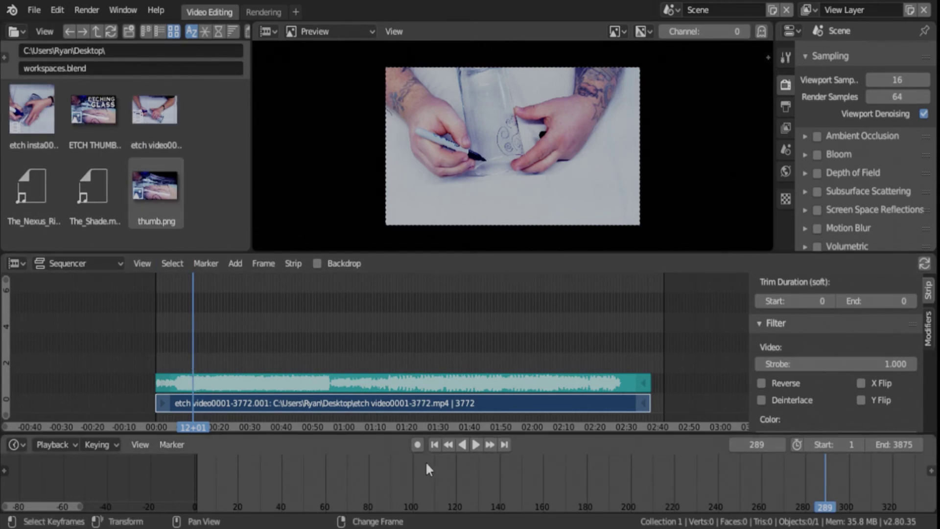
# Return the playhead to frame 1 and erase both the sound strip and the movie strip from the sequencer
pyautogui.click(434, 444)
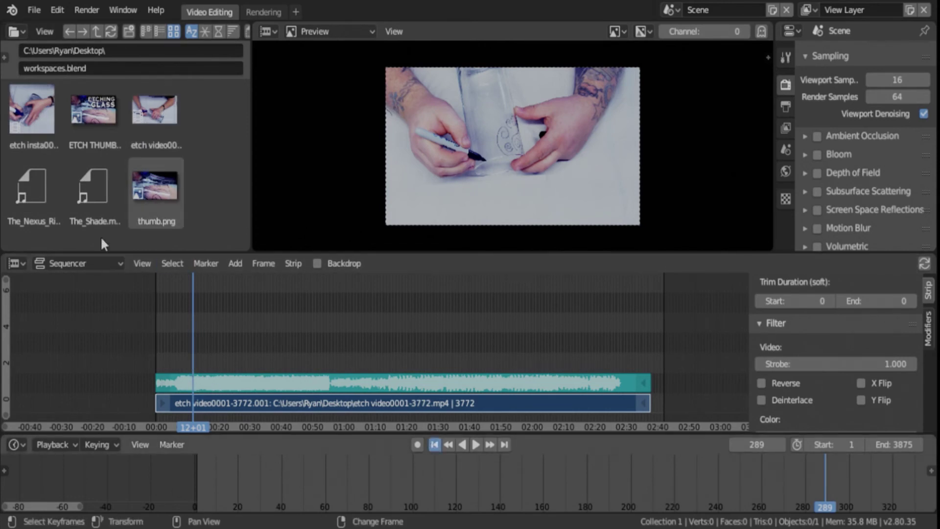
pyautogui.click(152, 131)
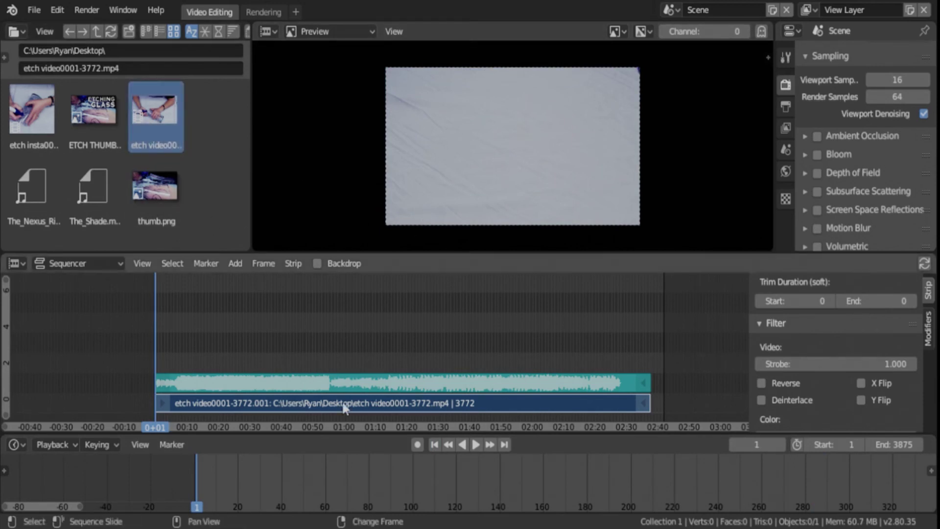
pyautogui.click(291, 388)
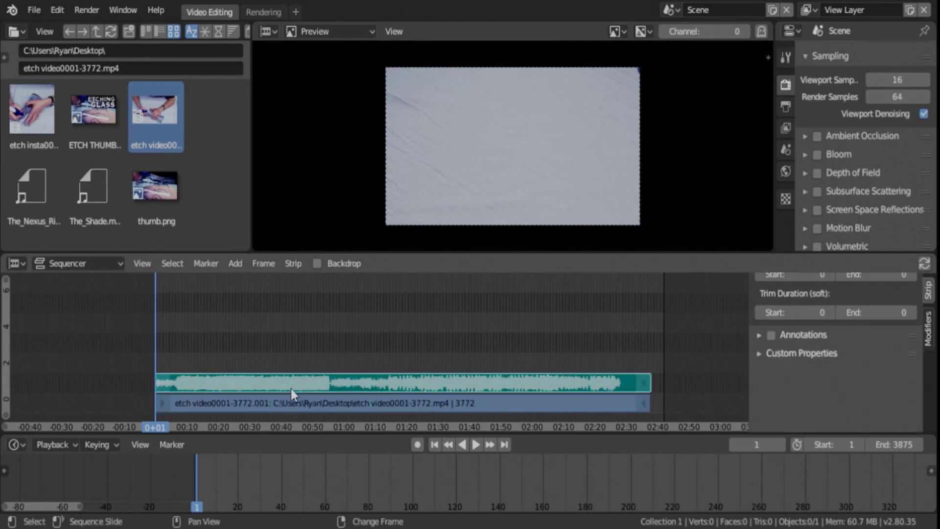
pyautogui.click(375, 405)
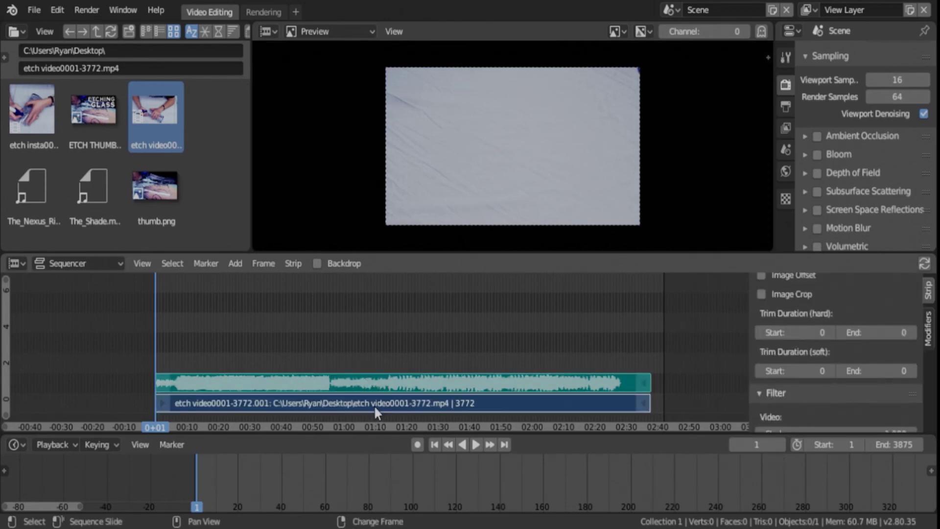
pyautogui.press('x')
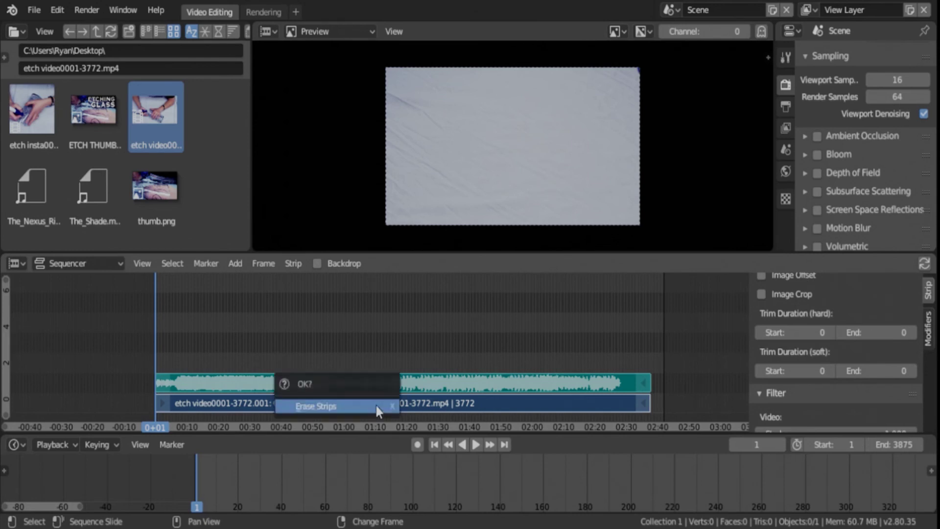
pyautogui.click(384, 401)
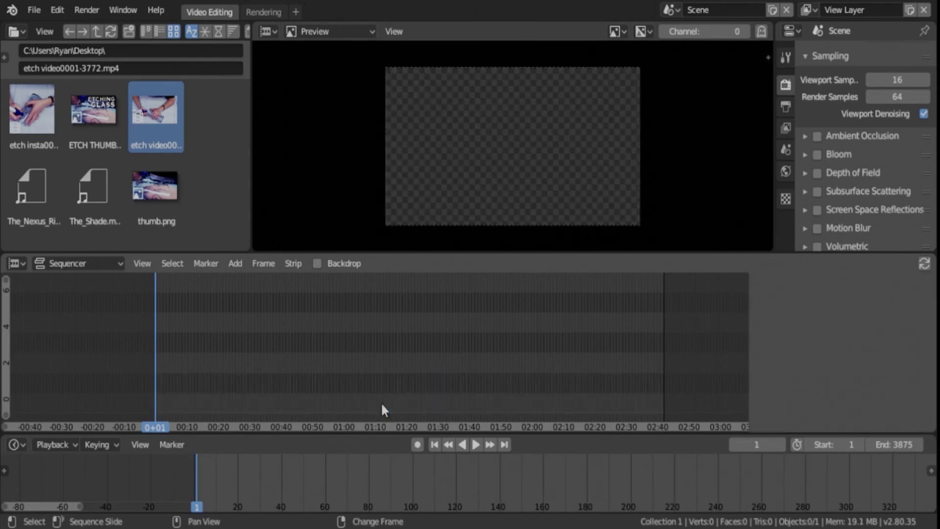
# Add etch video0001-3772.mp4 as a movie strip with sound at frame 1 on channel 1, and erase both resulting strips
pyautogui.click(235, 263)
pyautogui.click(254, 333)
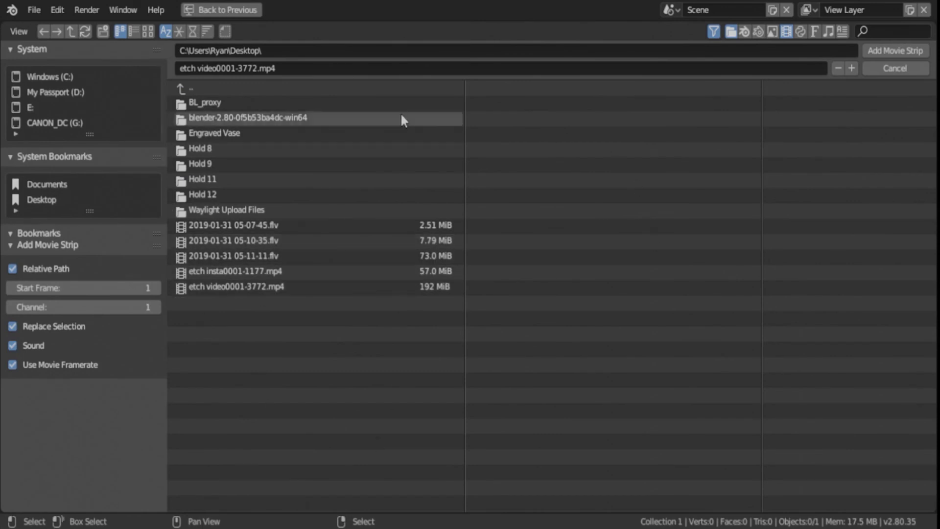
pyautogui.click(241, 293)
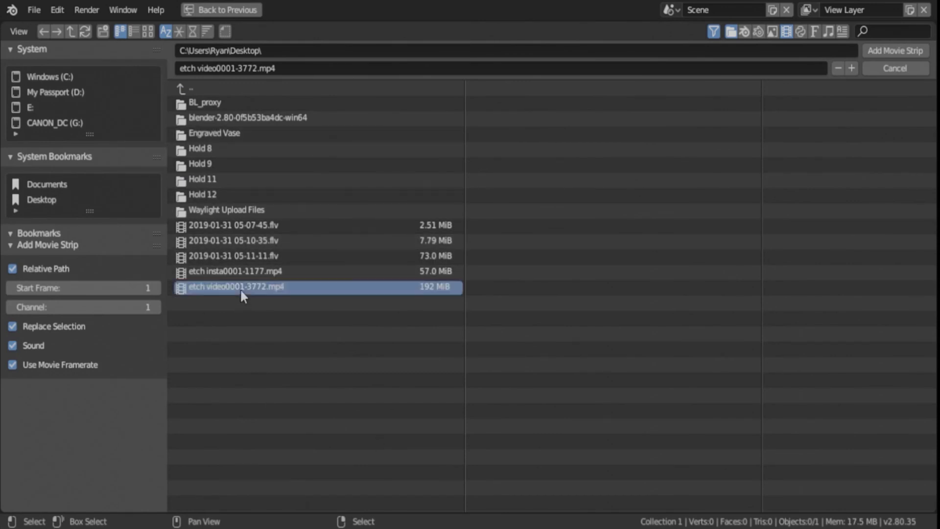
pyautogui.click(891, 51)
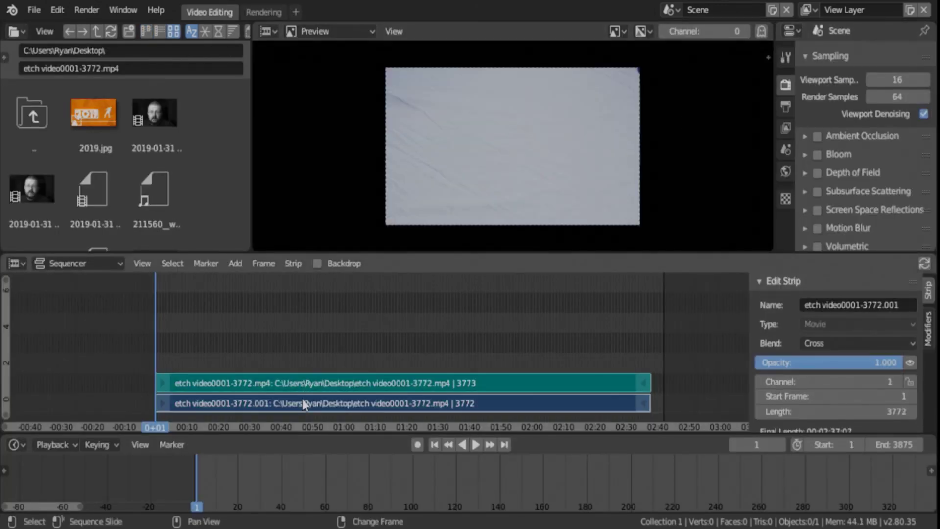
pyautogui.press('x')
pyautogui.click(301, 395)
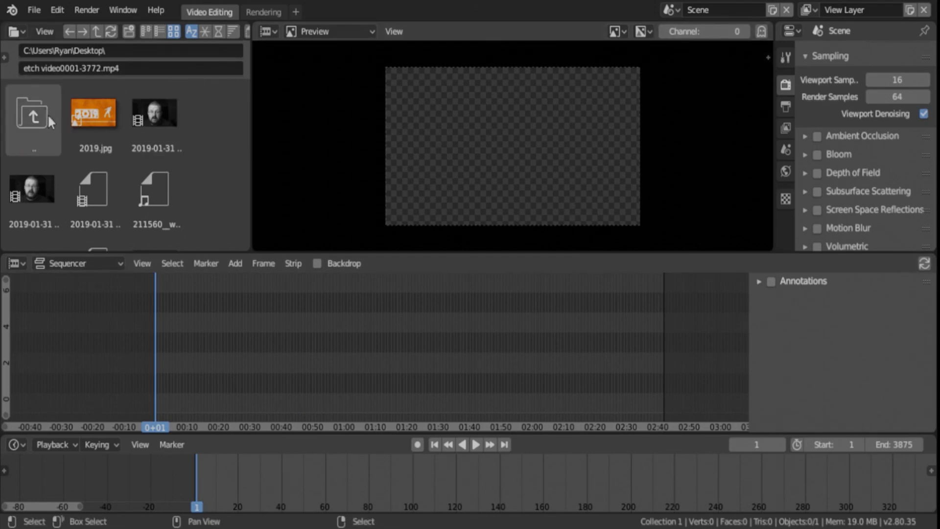
# Show the drives and bookmarks beside the file browser's contents
pyautogui.press('t')
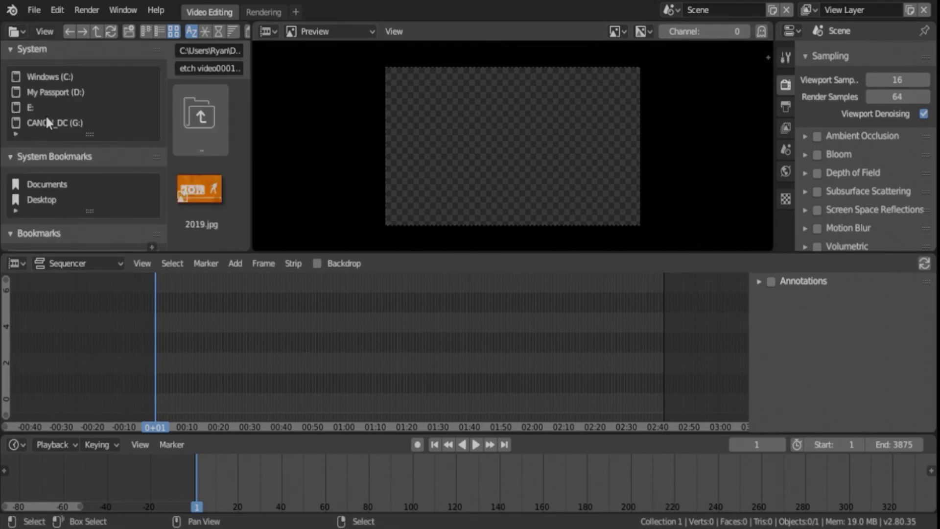